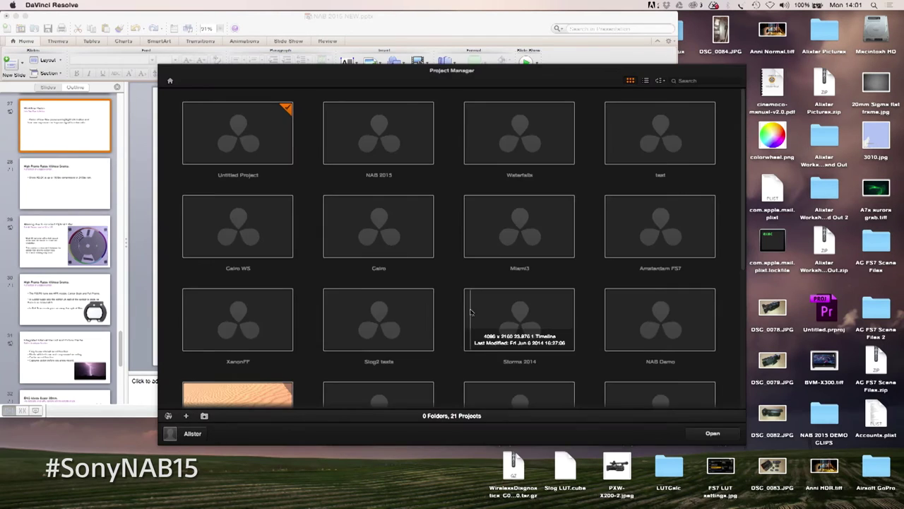
Open the NAB 2015 project for color grading and select the first clip, showing the seated couple.
{"action": "double_click", "coordinate": [404, 149]}
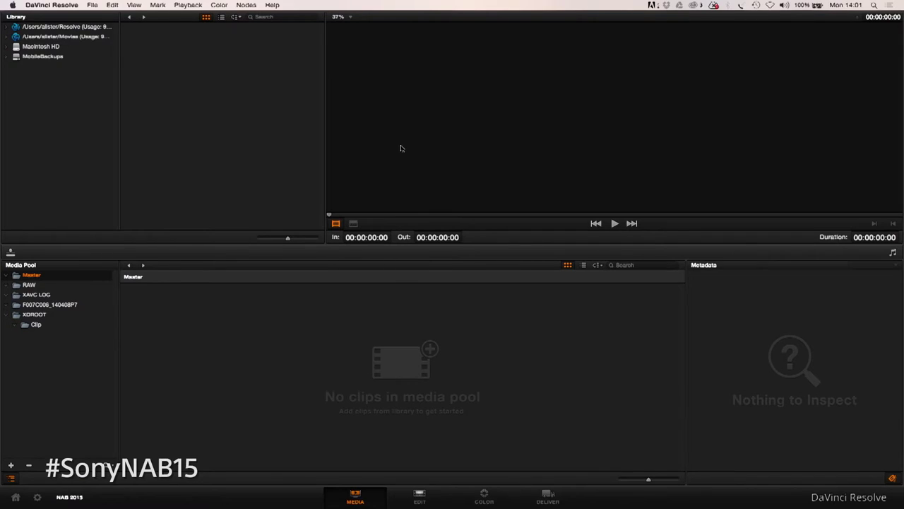
{"action": "left_click", "coordinate": [484, 500]}
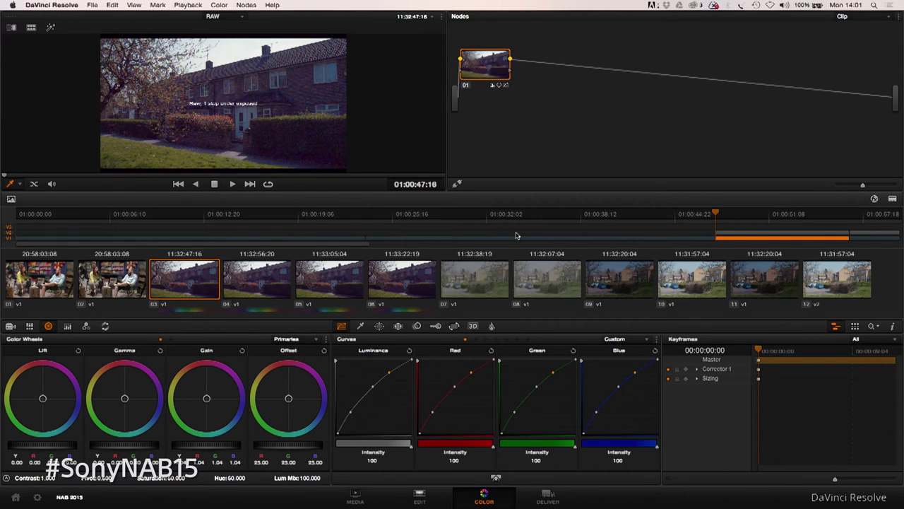
{"action": "left_click", "coordinate": [48, 271]}
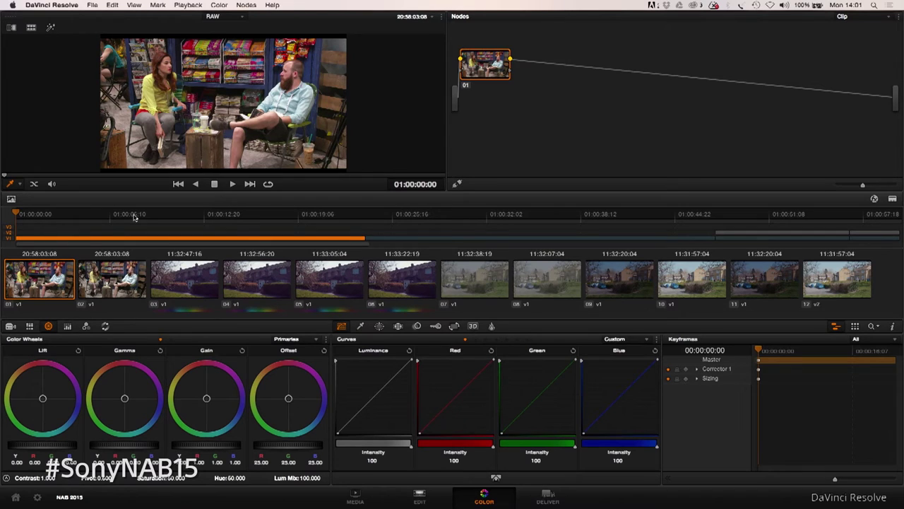
With the enlarged viewer at 01:00:14:13, lower the first clip's gain to 0.55, then restore the normal layout.
{"action": "left_click", "coordinate": [893, 199]}
{"action": "left_click_drag", "start_coordinate": [385, 302], "coordinate": [553, 313]}
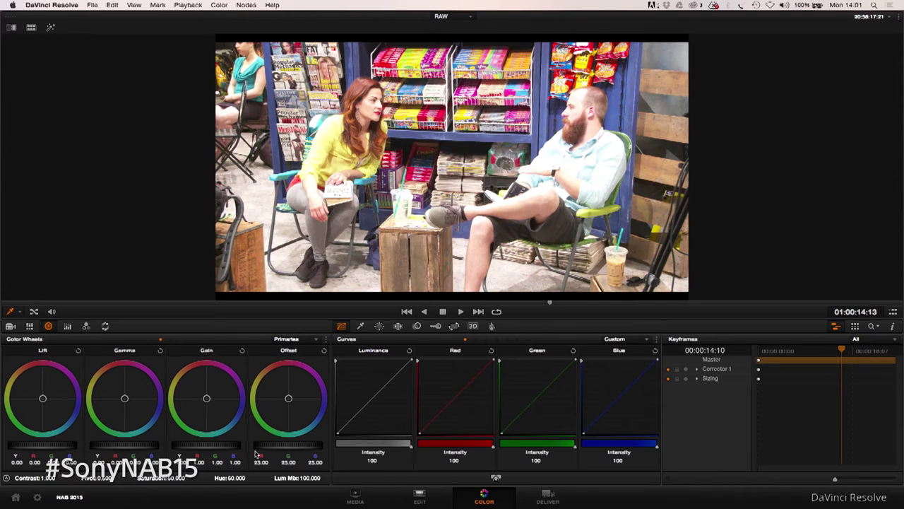
{"action": "left_click_drag", "start_coordinate": [230, 451], "coordinate": [32, 458]}
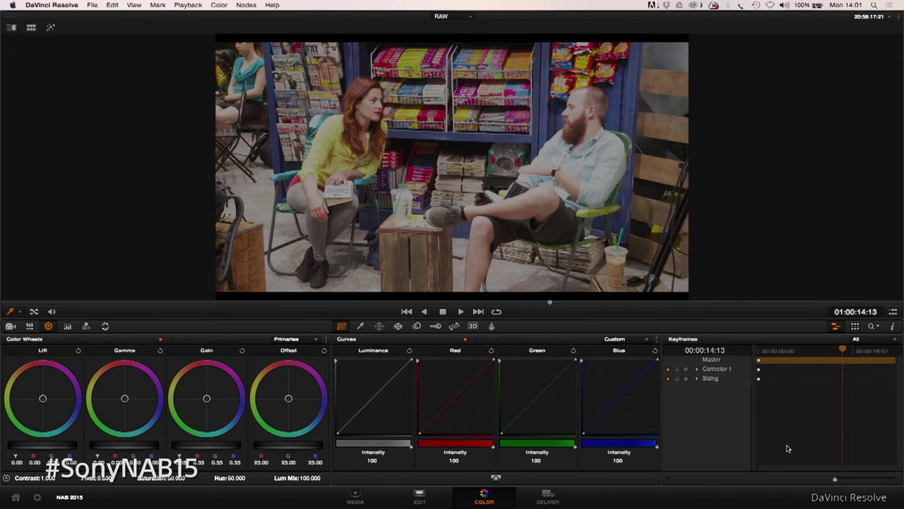
{"action": "left_click", "coordinate": [894, 312]}
Lower the second clip's gain to 0.64 at 01:00:37:20 in the enlarged viewer, then restore the normal layout.
{"action": "left_click", "coordinate": [106, 291]}
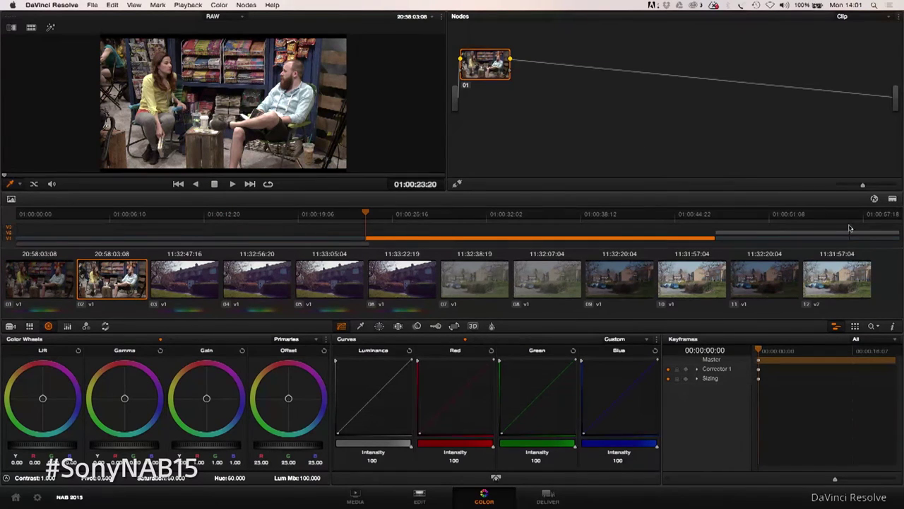
{"action": "left_click", "coordinate": [895, 200]}
{"action": "left_click", "coordinate": [900, 203]}
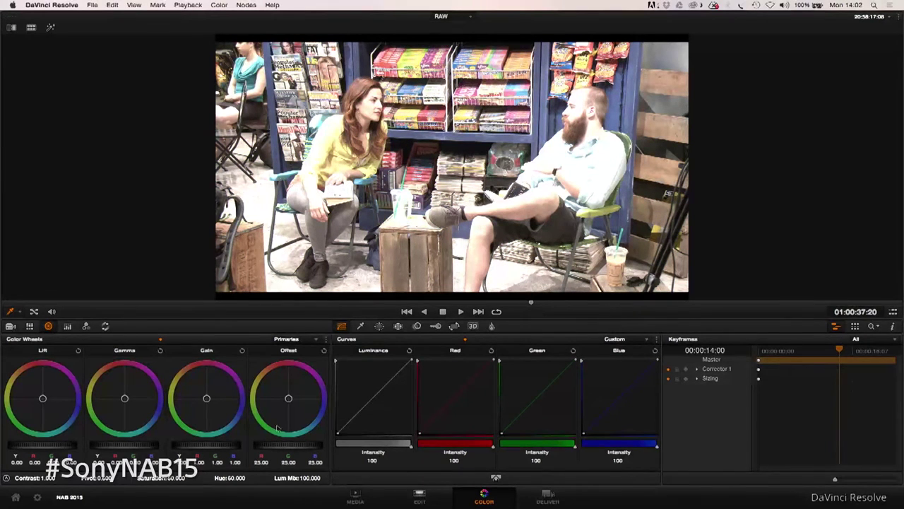
{"action": "left_click_drag", "start_coordinate": [224, 448], "coordinate": [80, 454]}
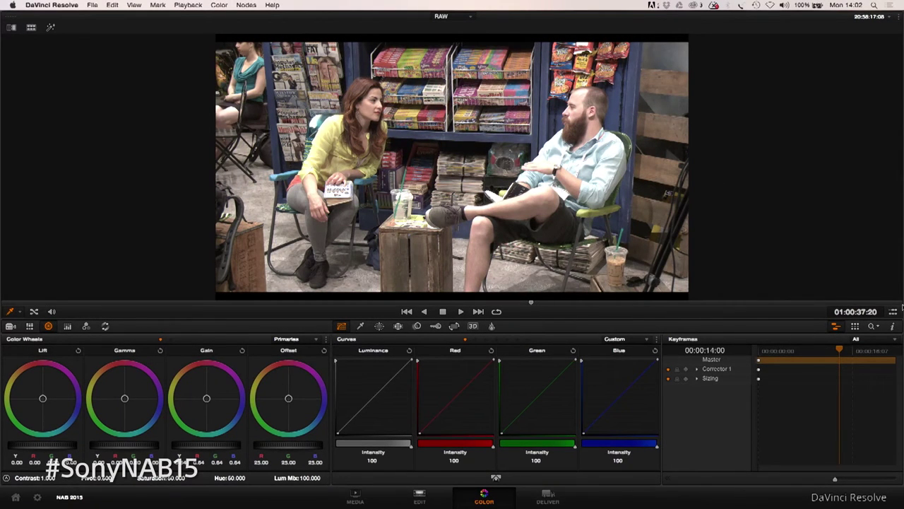
{"action": "left_click", "coordinate": [893, 311]}
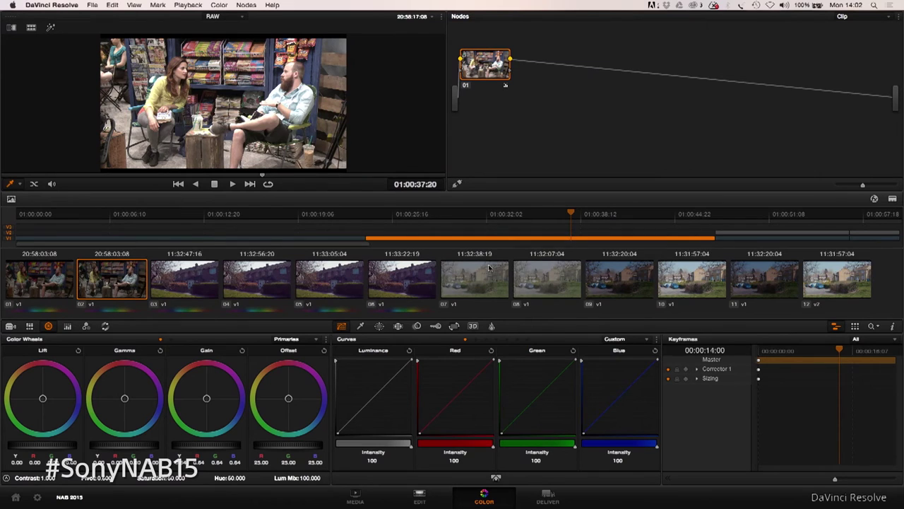
Play the Raw house clips in the enlarged viewer, from 1 stop under exposed through to 2 stops over exposed.
{"action": "left_click", "coordinate": [189, 288]}
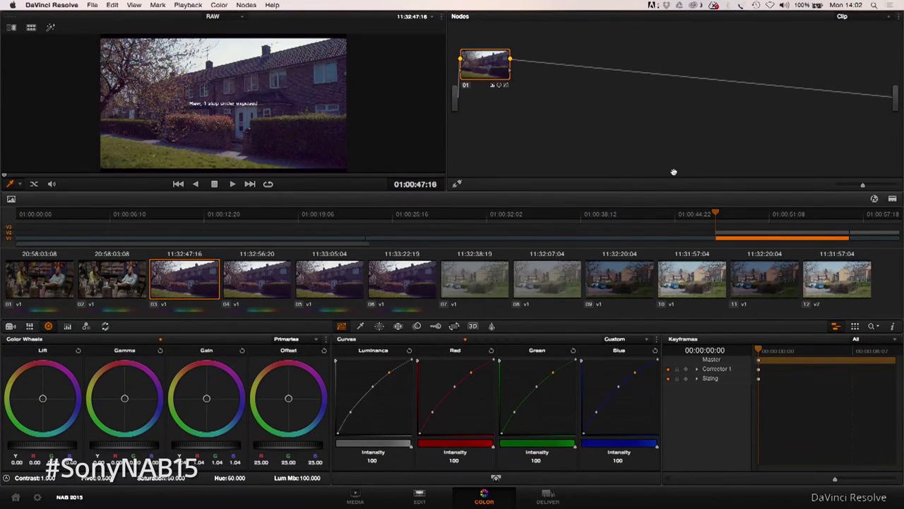
{"action": "left_click", "coordinate": [893, 198]}
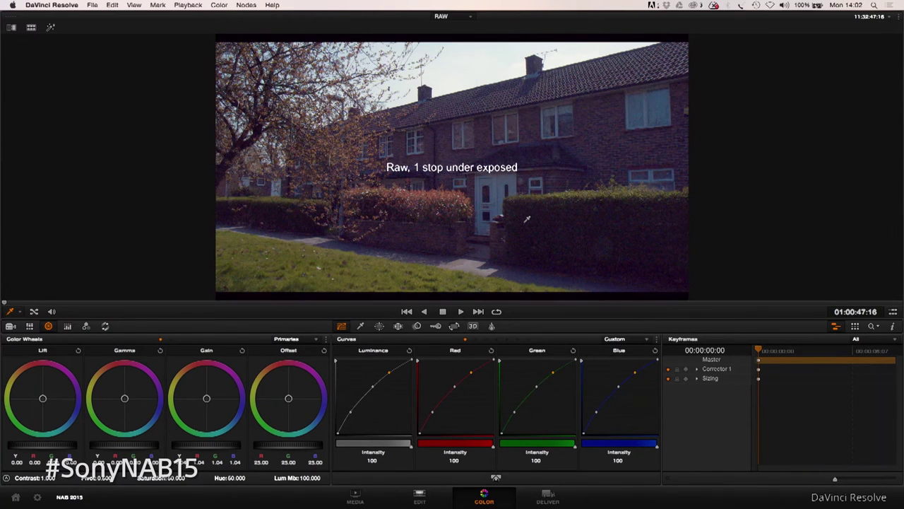
{"action": "left_click", "coordinate": [461, 312]}
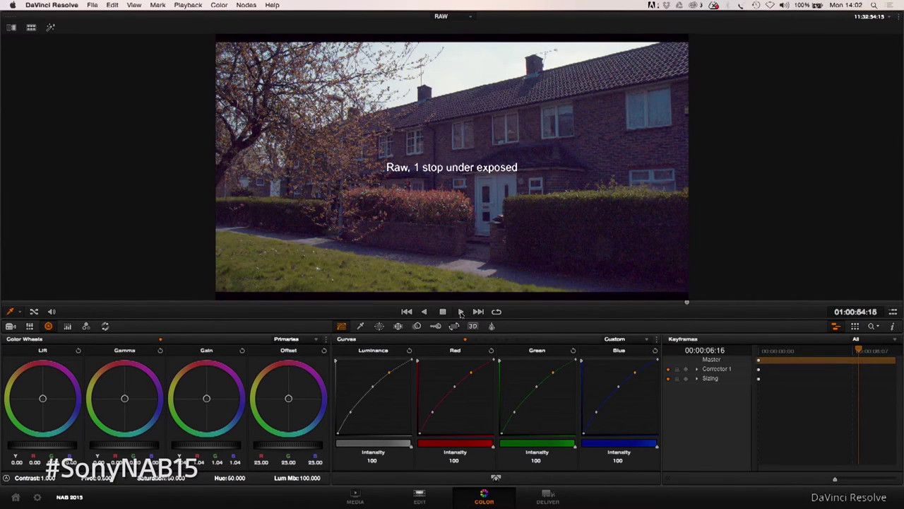
{"action": "left_click", "coordinate": [460, 311]}
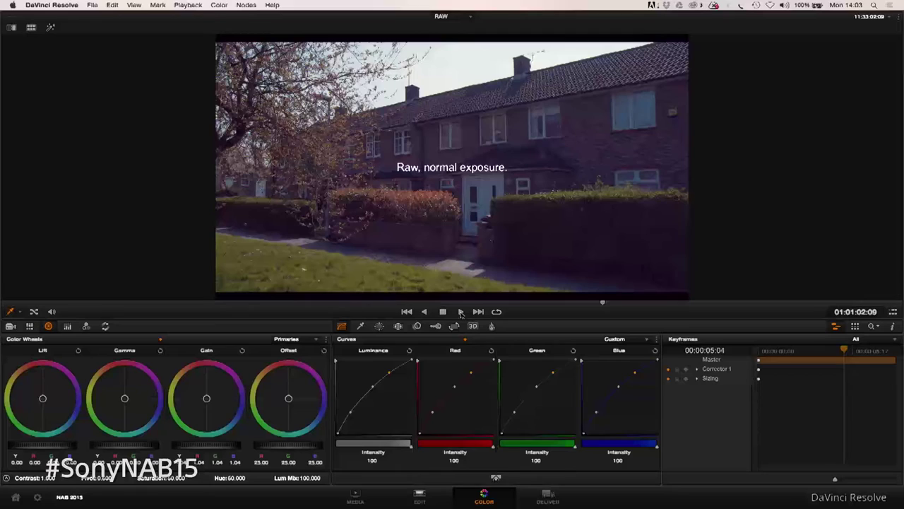
{"action": "left_click", "coordinate": [461, 311]}
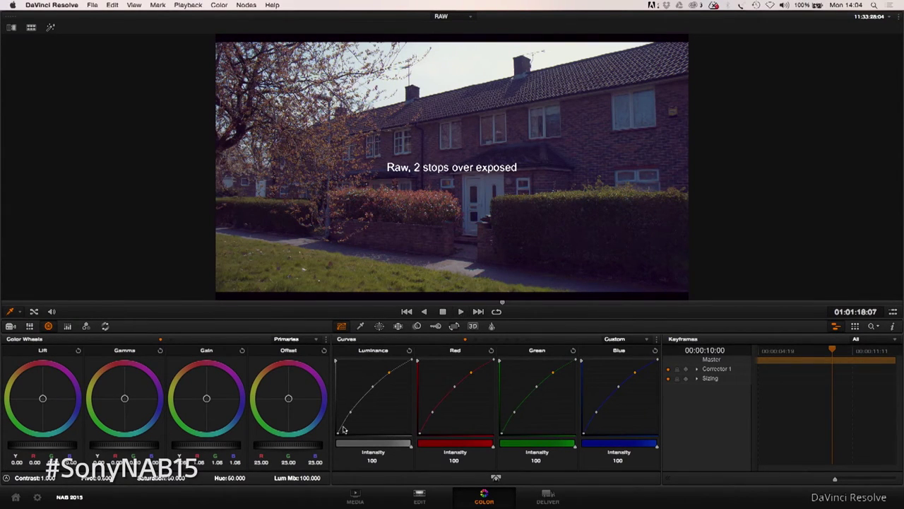
Lower the gain of the Raw clip shot 2 stops over exposed to 0.22 and restore the normal layout.
{"action": "left_click_drag", "start_coordinate": [234, 447], "coordinate": [1, 457]}
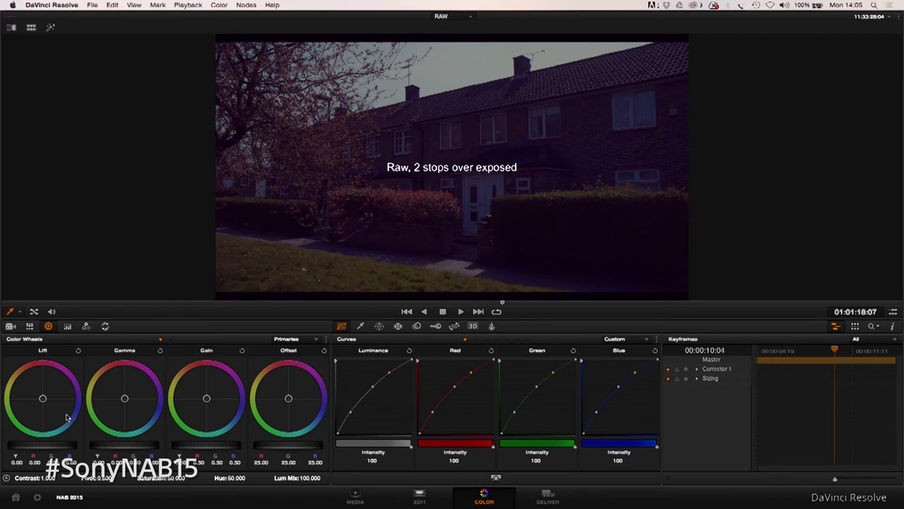
{"action": "mouse_move", "coordinate": [228, 449]}
{"action": "left_mouse_down"}
{"action": "mouse_move", "coordinate": [158, 443]}
{"action": "mouse_move", "coordinate": [229, 446]}
{"action": "mouse_move", "coordinate": [218, 447]}
{"action": "left_mouse_up"}
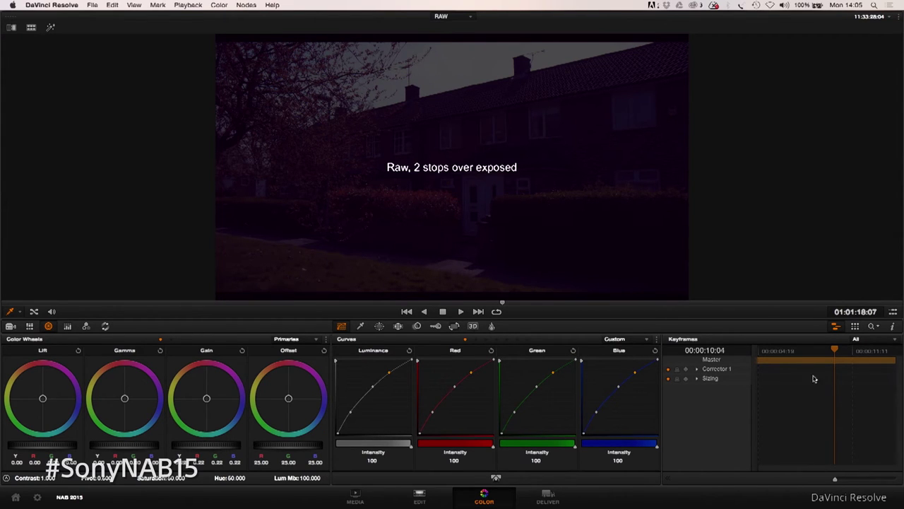
{"action": "left_click", "coordinate": [894, 312]}
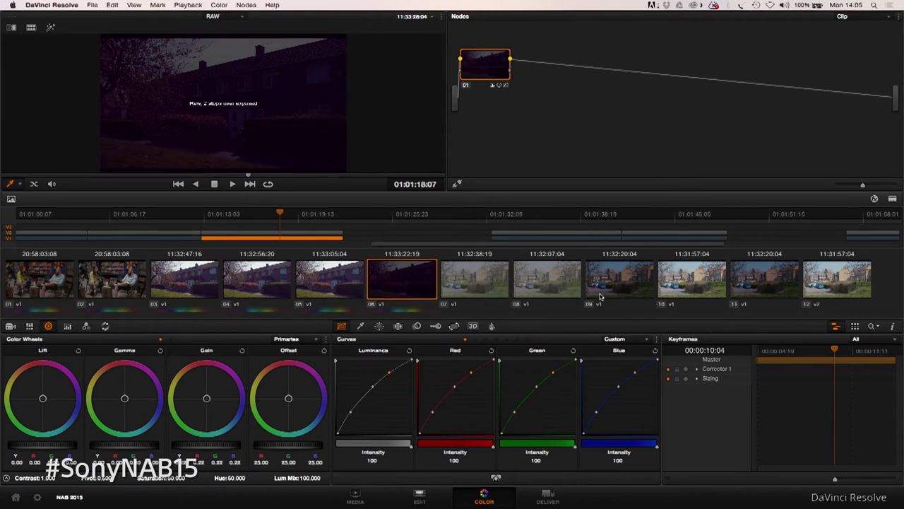
Compare the Raw and S-Log3 car park clips 07 to 10 at normal exposure and 2 stops over.
{"action": "left_click", "coordinate": [478, 286]}
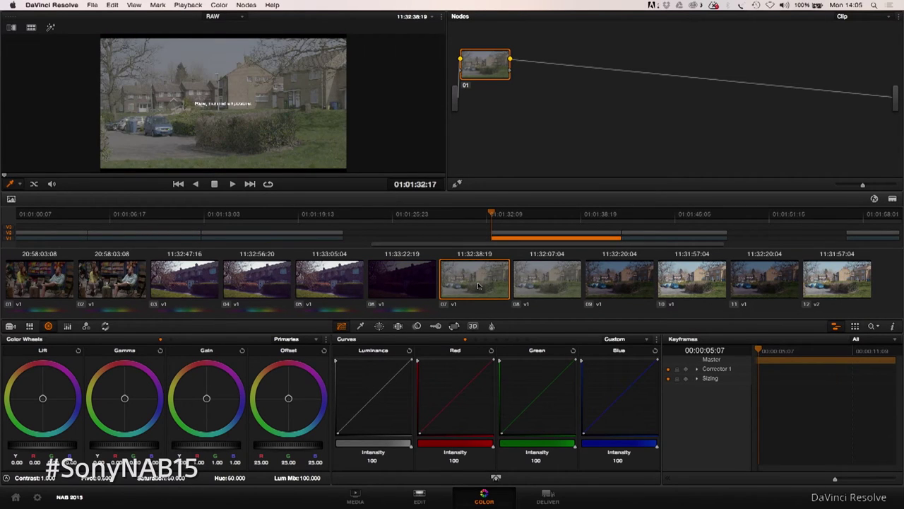
{"action": "left_click", "coordinate": [561, 284]}
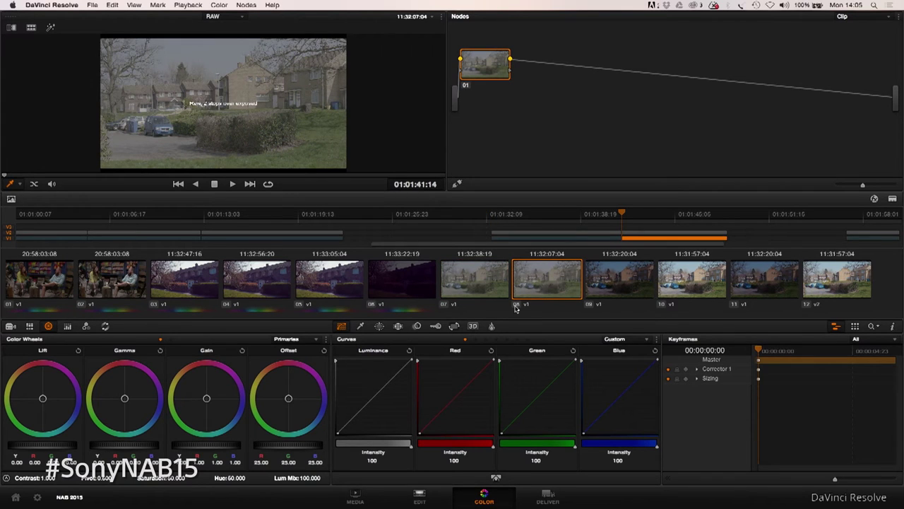
{"action": "left_click", "coordinate": [480, 277]}
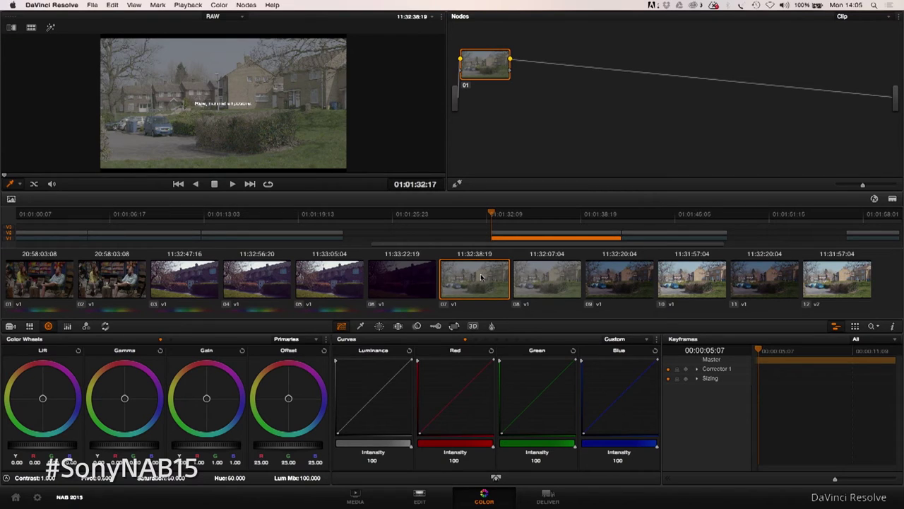
{"action": "left_click", "coordinate": [556, 278]}
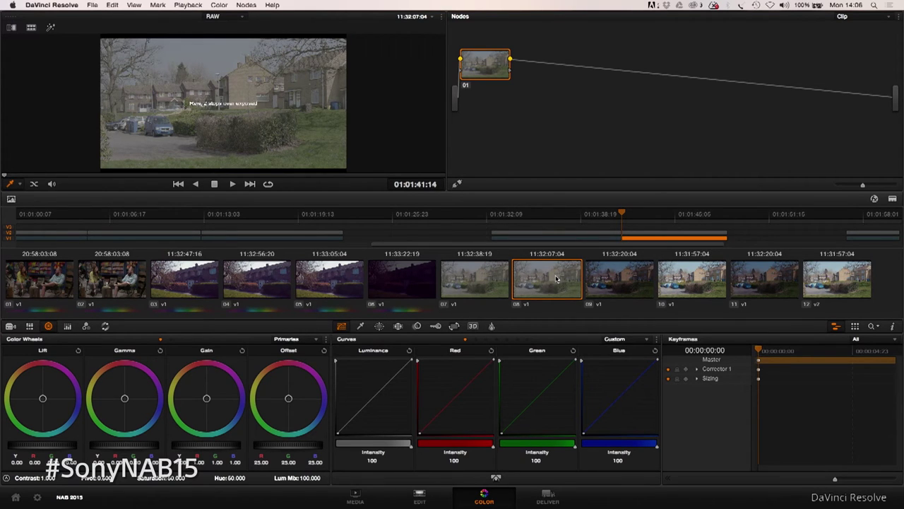
{"action": "left_click", "coordinate": [632, 286]}
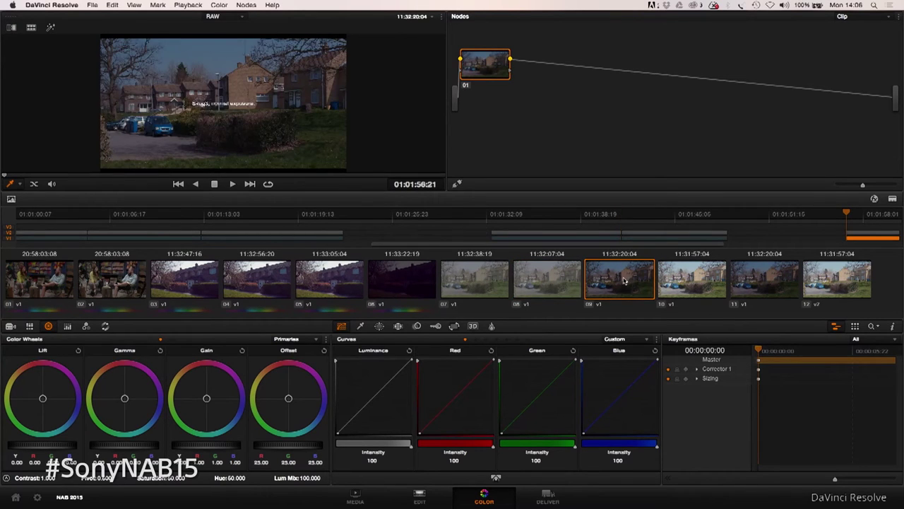
{"action": "left_click", "coordinate": [567, 286]}
{"action": "left_click", "coordinate": [493, 291]}
{"action": "left_click", "coordinate": [552, 290]}
{"action": "left_click", "coordinate": [496, 291]}
{"action": "left_click", "coordinate": [616, 290]}
{"action": "left_click", "coordinate": [713, 283]}
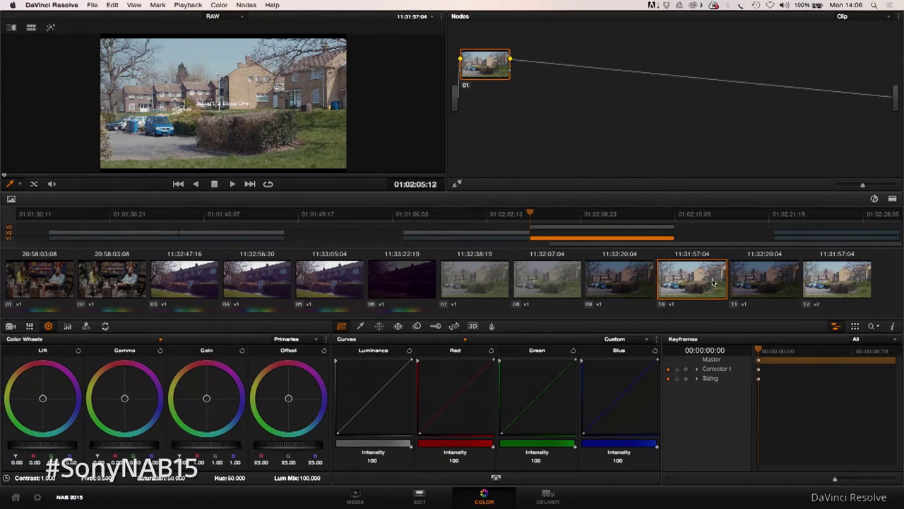
Examine the split-screen exposure comparison of clip 11 in the enlarged viewer.
{"action": "left_click", "coordinate": [765, 282]}
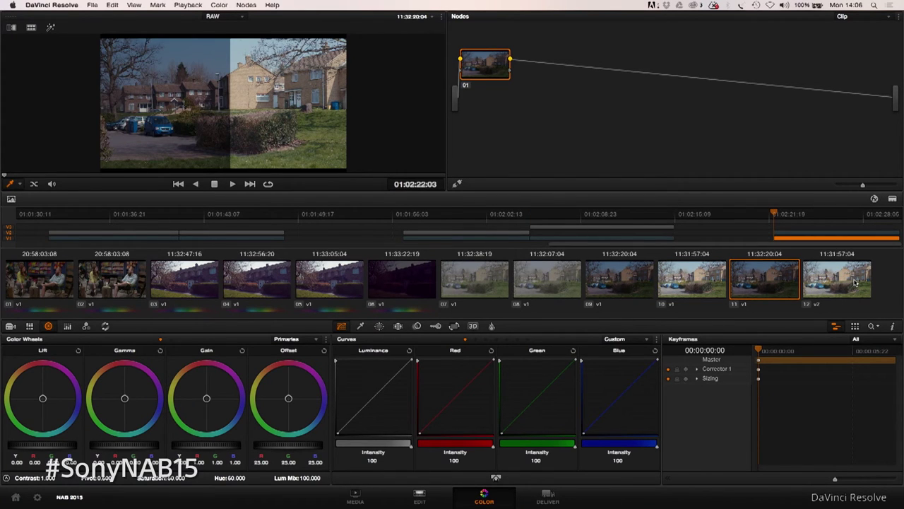
{"action": "left_click", "coordinate": [894, 200]}
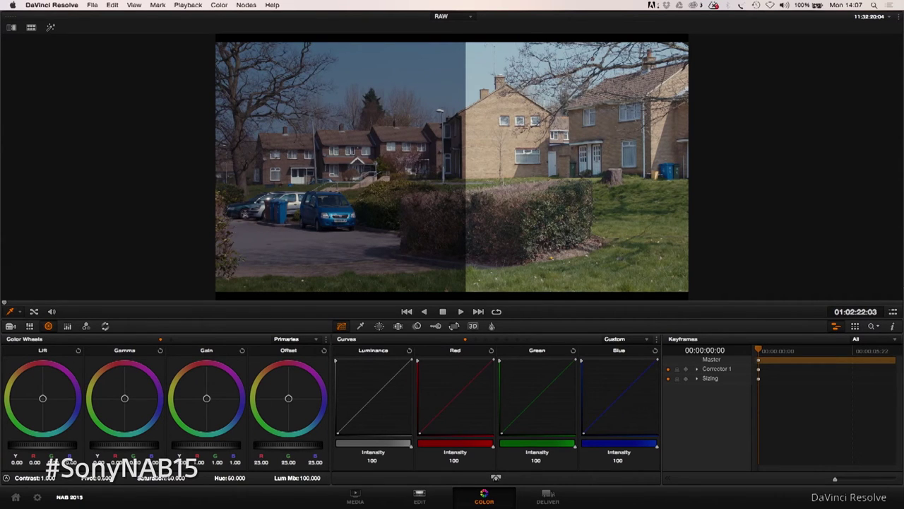
{"action": "left_click", "coordinate": [893, 311]}
Darken clip 12, the brighter half of the split-screen comparison, to a gain of 0.61 in the enlarged viewer.
{"action": "left_click", "coordinate": [857, 281]}
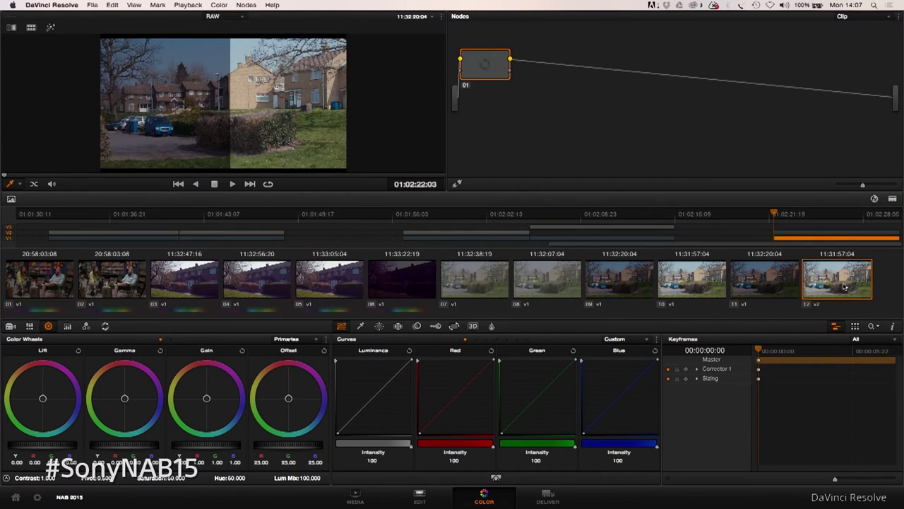
{"action": "left_click", "coordinate": [893, 199]}
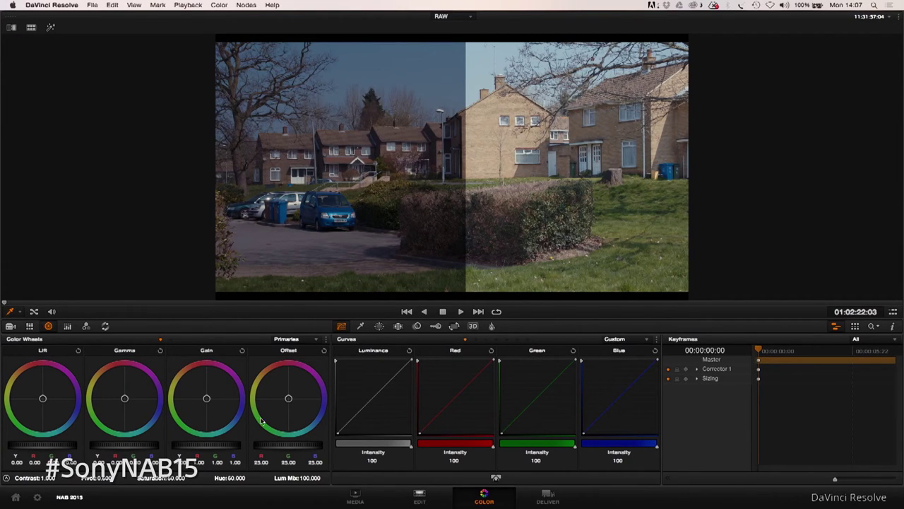
{"action": "left_click_drag", "start_coordinate": [229, 447], "coordinate": [21, 461]}
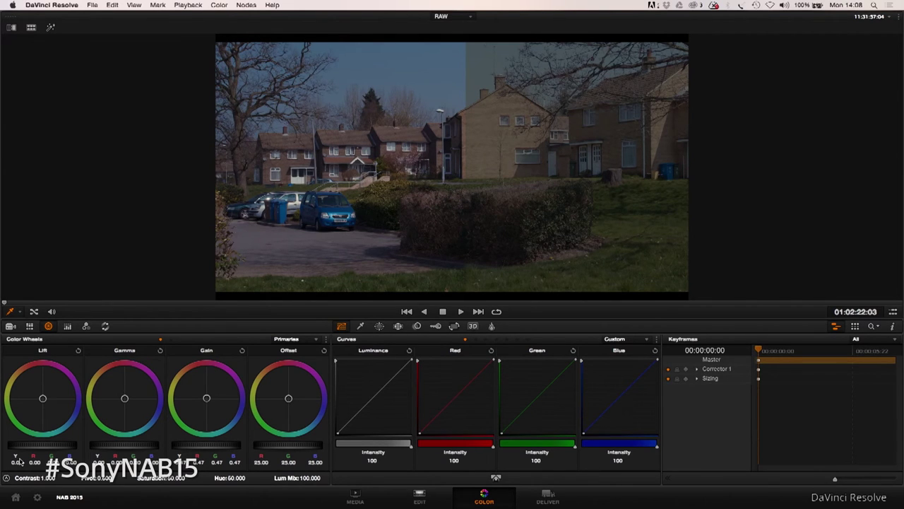
{"action": "left_click_drag", "start_coordinate": [214, 447], "coordinate": [247, 445]}
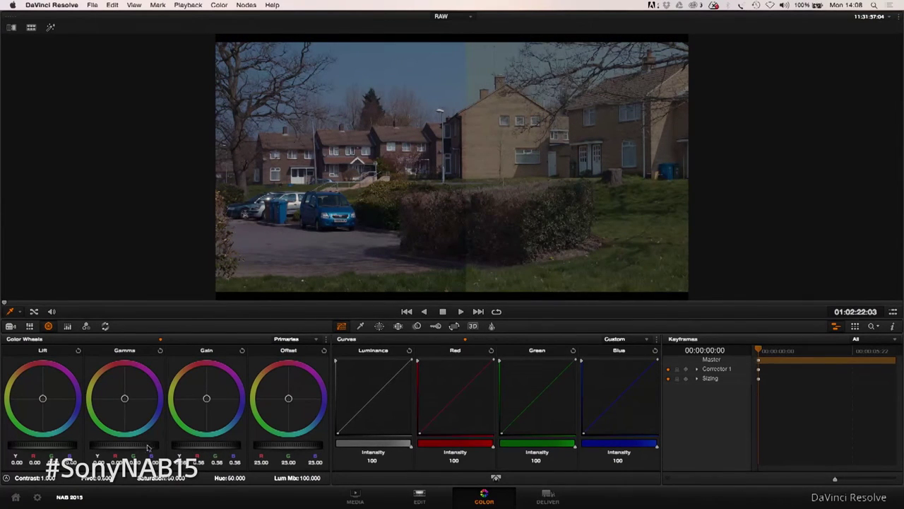
{"action": "mouse_move", "coordinate": [200, 448]}
{"action": "left_mouse_down"}
{"action": "mouse_move", "coordinate": [251, 451]}
{"action": "mouse_move", "coordinate": [162, 450]}
{"action": "mouse_move", "coordinate": [205, 458]}
{"action": "left_mouse_up"}
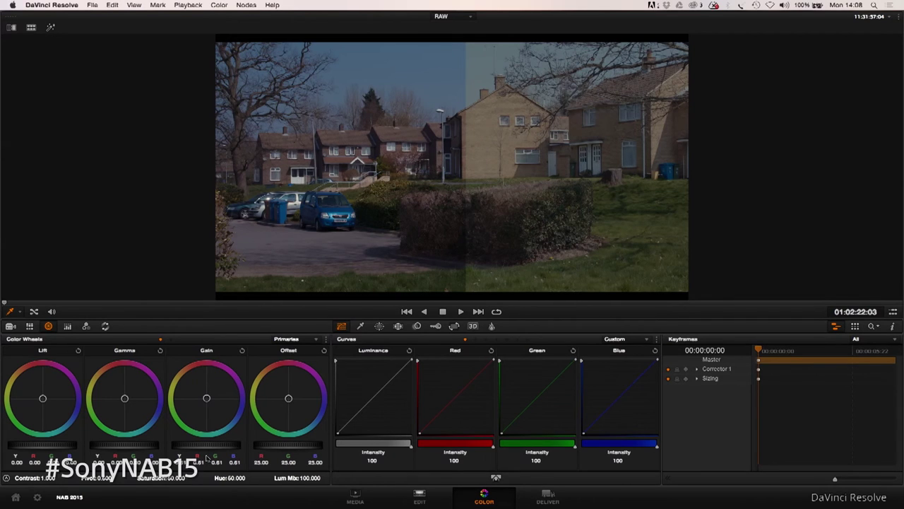
Quit the grading program without saving the changes to the NAB 2015 project.
{"action": "left_click", "coordinate": [72, 5]}
{"action": "left_click", "coordinate": [78, 94]}
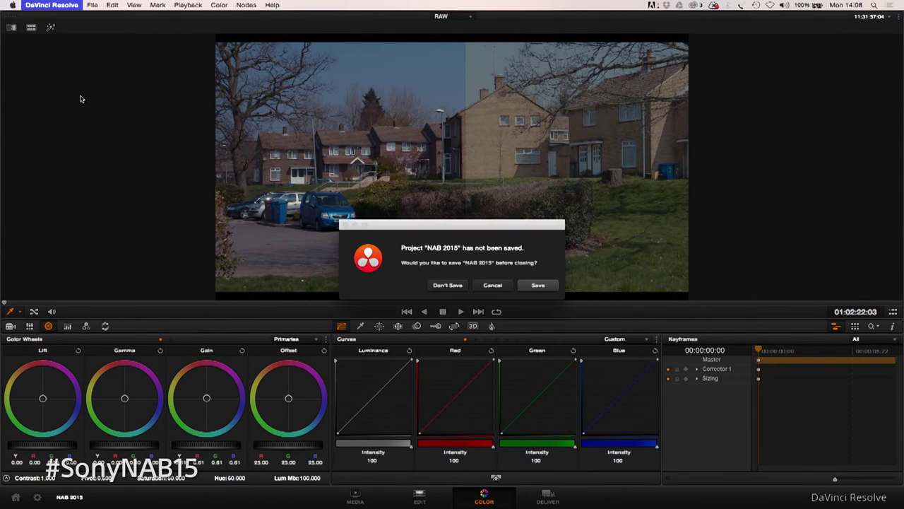
{"action": "left_click", "coordinate": [445, 285]}
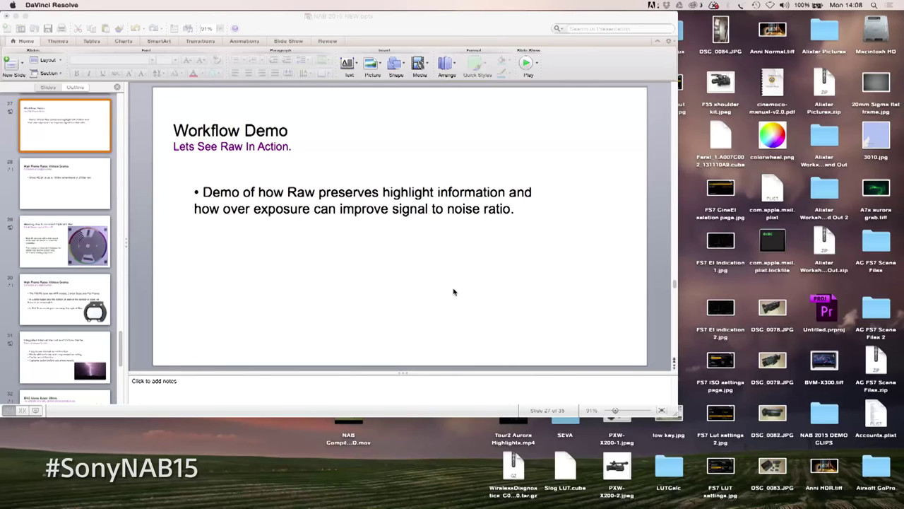